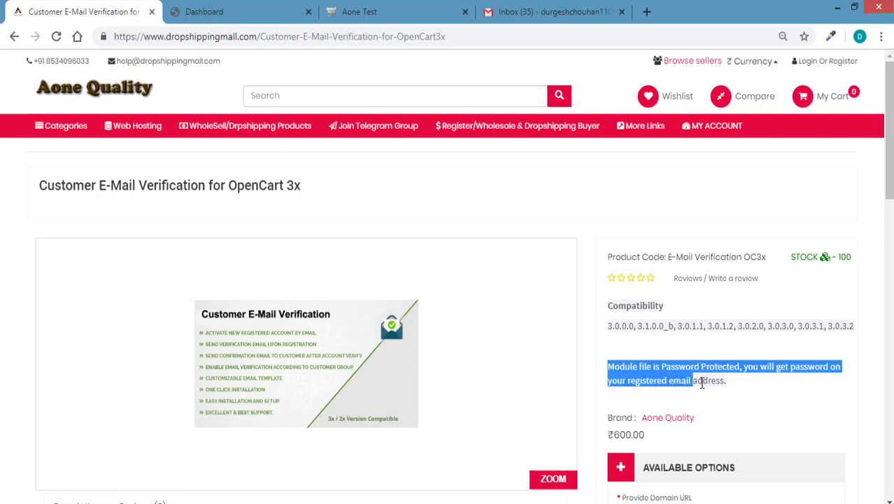
left_click(761, 413)
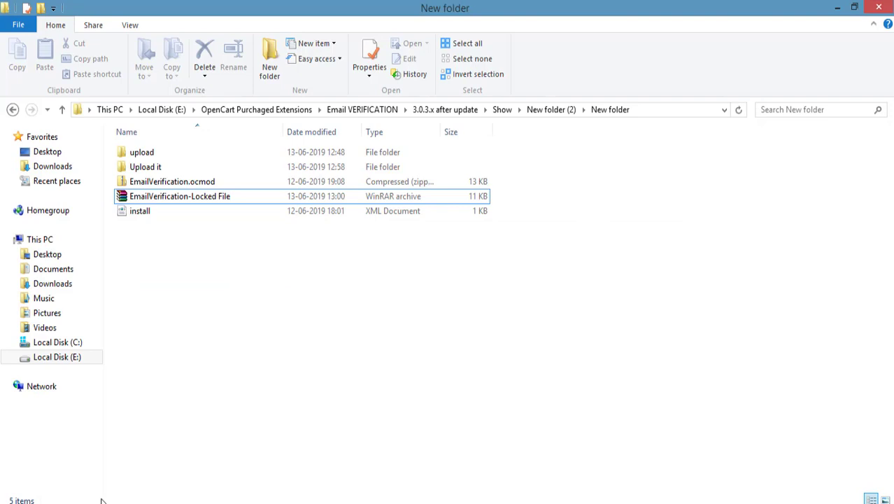
left_click(186, 199)
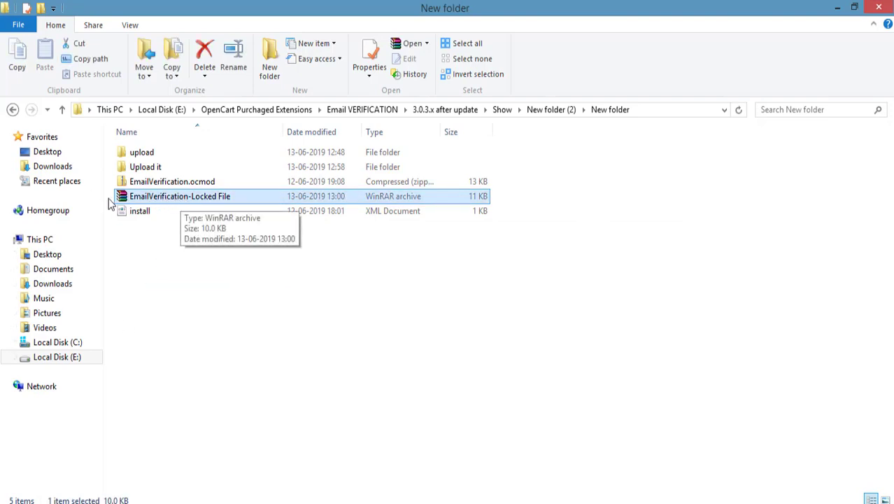
right_click(137, 198)
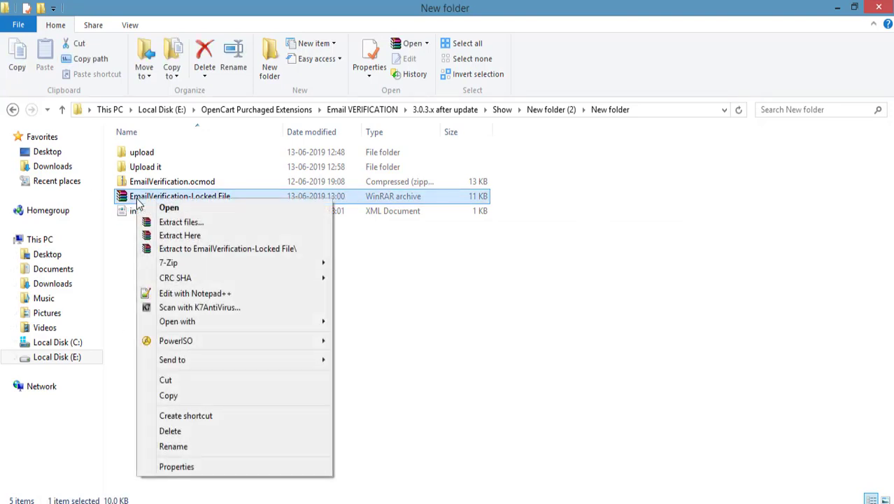
left_click(232, 235)
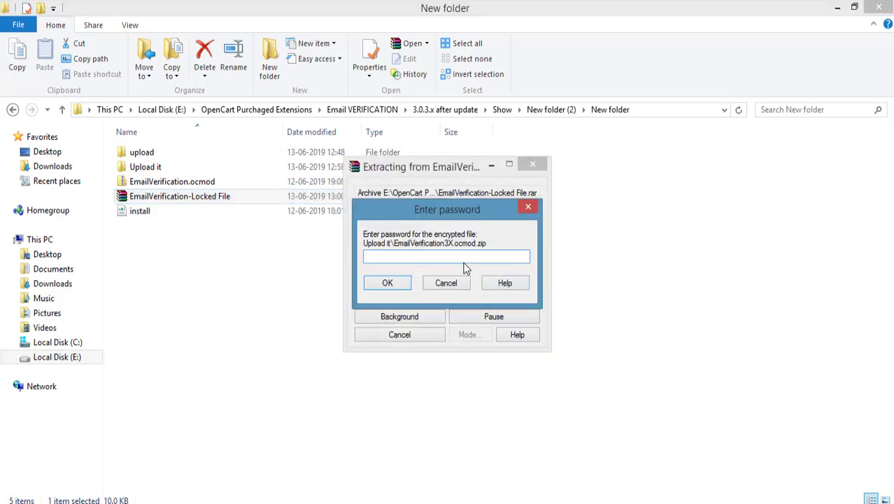
left_click(454, 284)
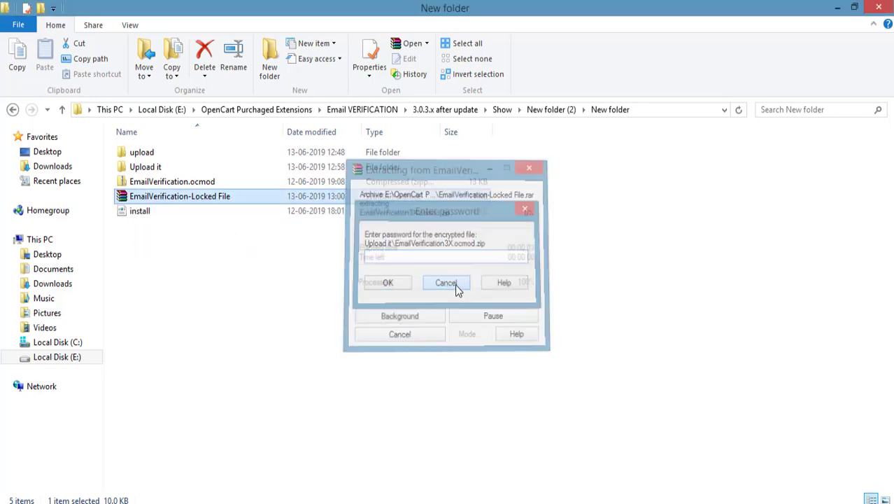
Step: Look in the Upload it folder for the EmailVerification3X.ocmod package and put the folder window away
double_click(145, 170)
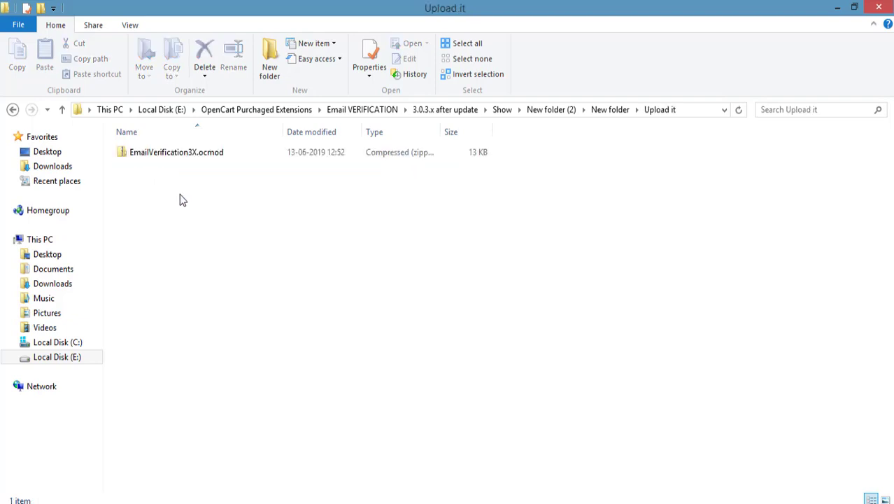
left_click(145, 157)
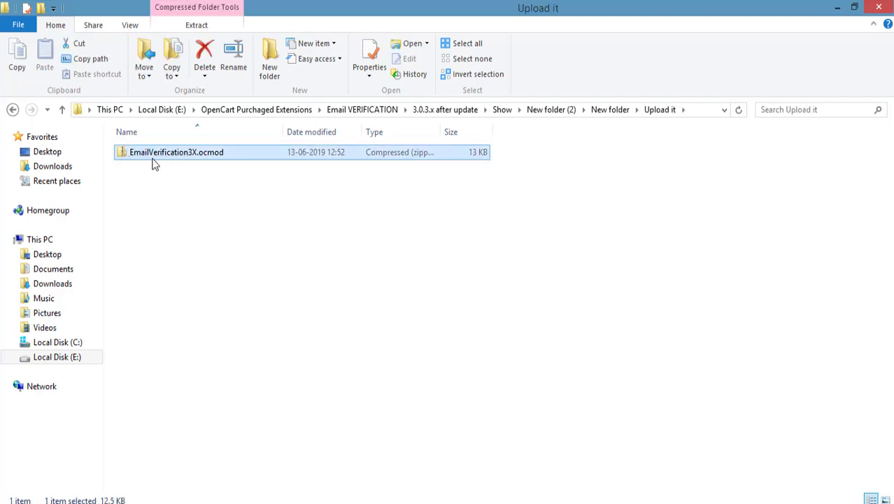
left_click(837, 10)
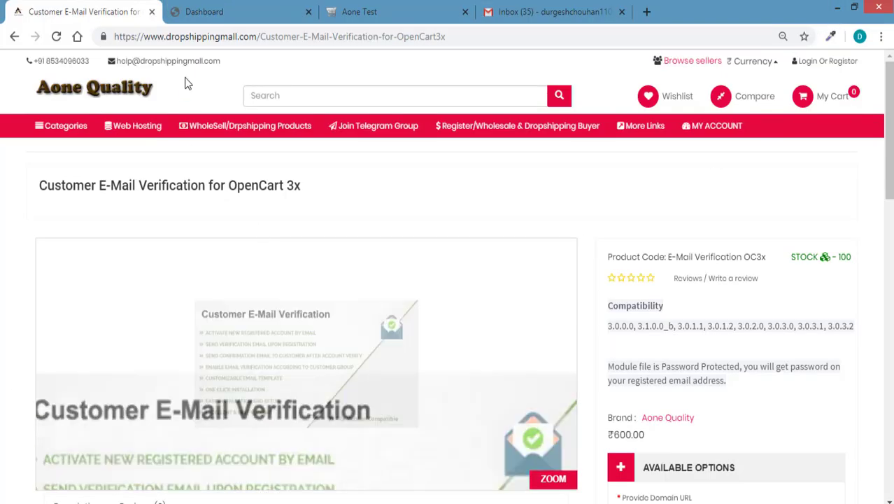
Step: Upload the EmailVerification.ocmod package through the Extension Installer of the OpenCart admin
left_click(218, 13)
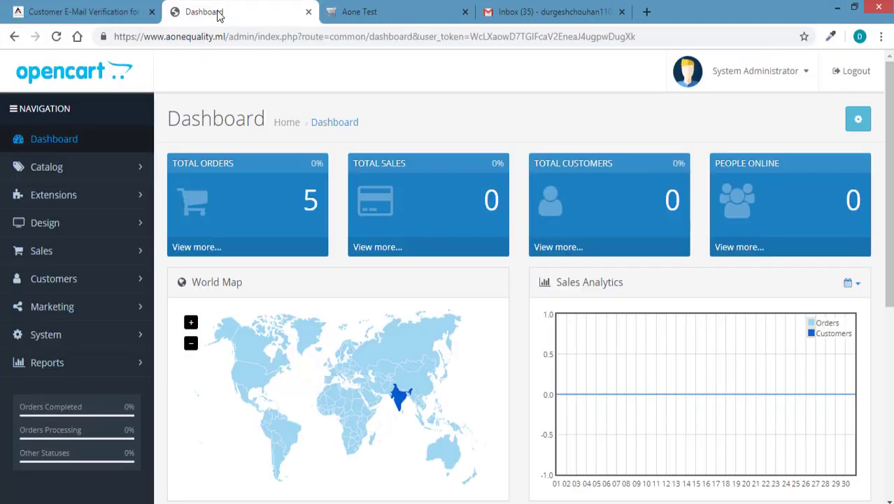
left_click(63, 197)
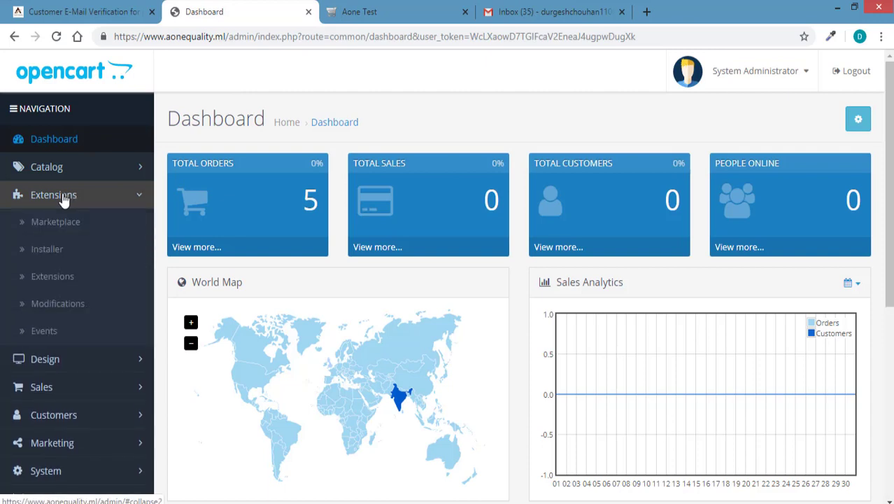
left_click(59, 253)
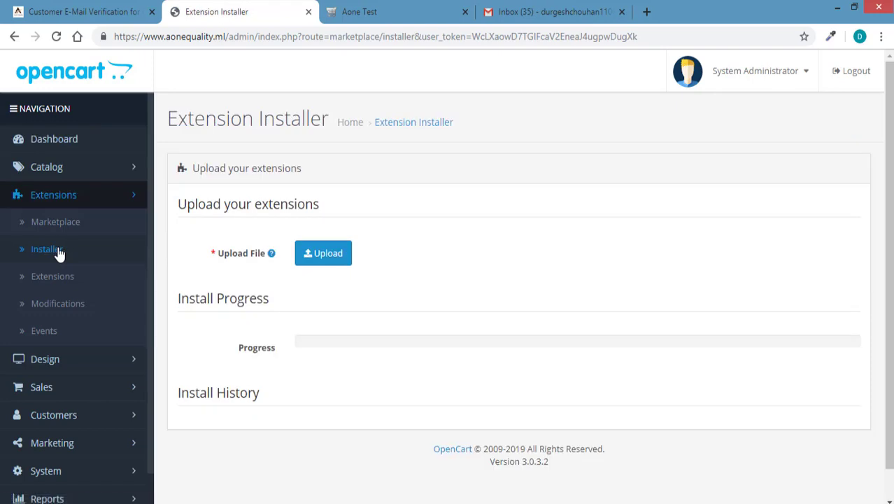
left_click(326, 255)
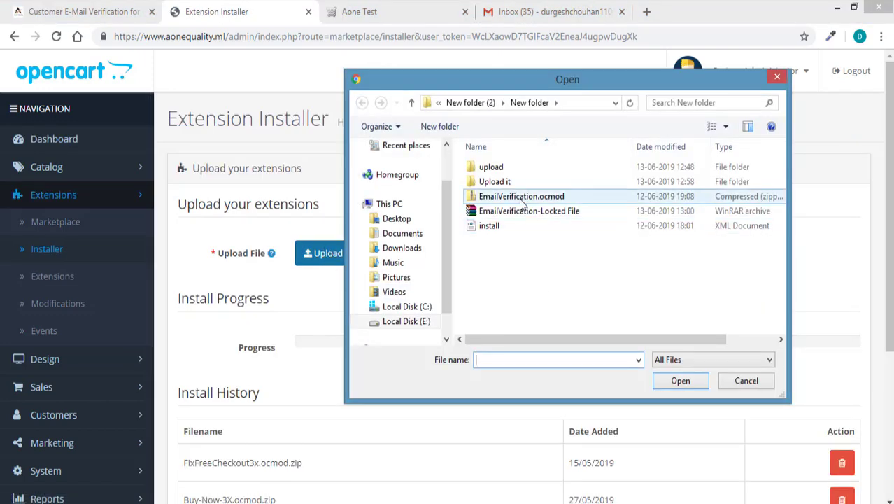
left_click(487, 198)
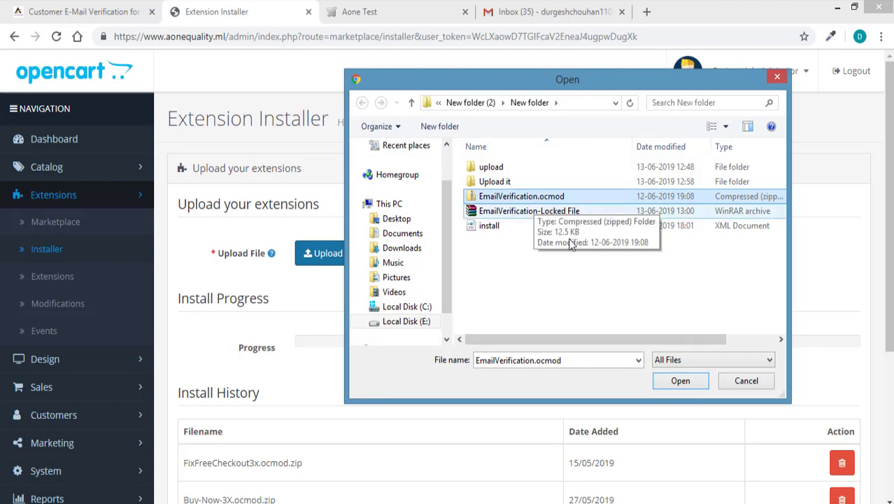
left_click(679, 381)
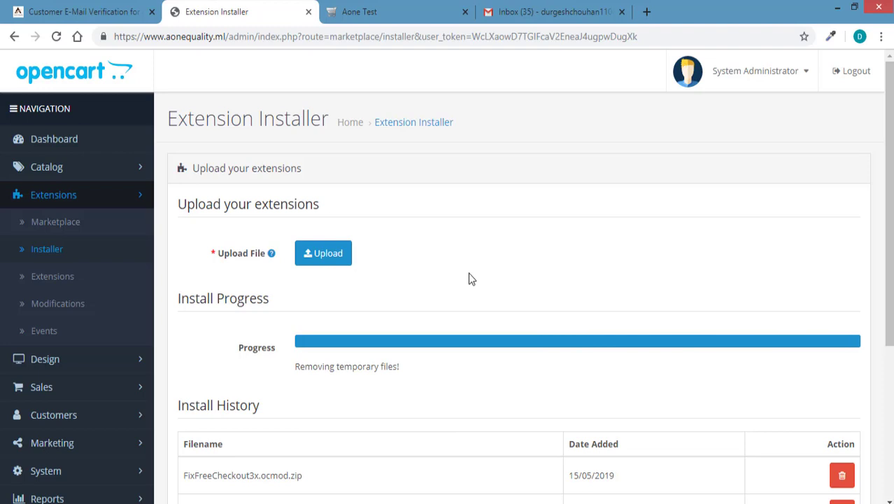
Step: Check the Customer Email Verification entry among the modifications and refresh them to rebuild the modification cache
left_click(58, 312)
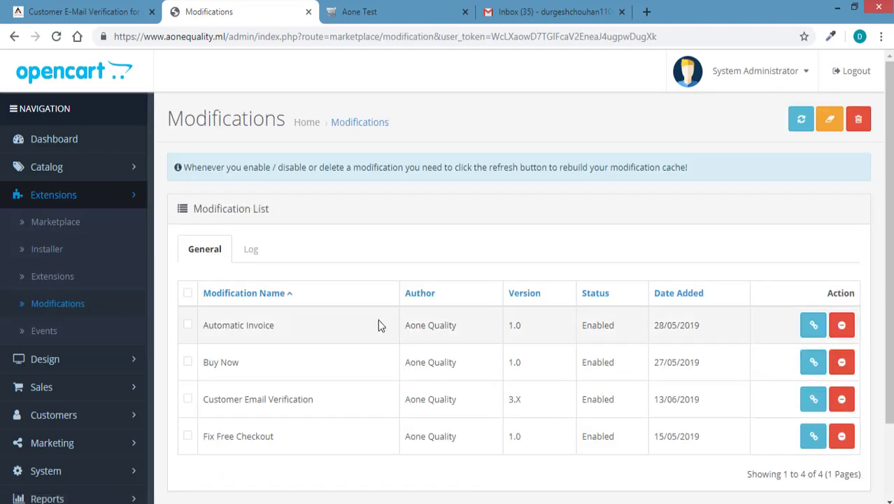
scroll(511, 298, "down", 1)
left_click_drag(202, 328, 345, 337)
left_click_drag(406, 330, 560, 337)
left_click(563, 344)
scroll(750, 214, "up", 1)
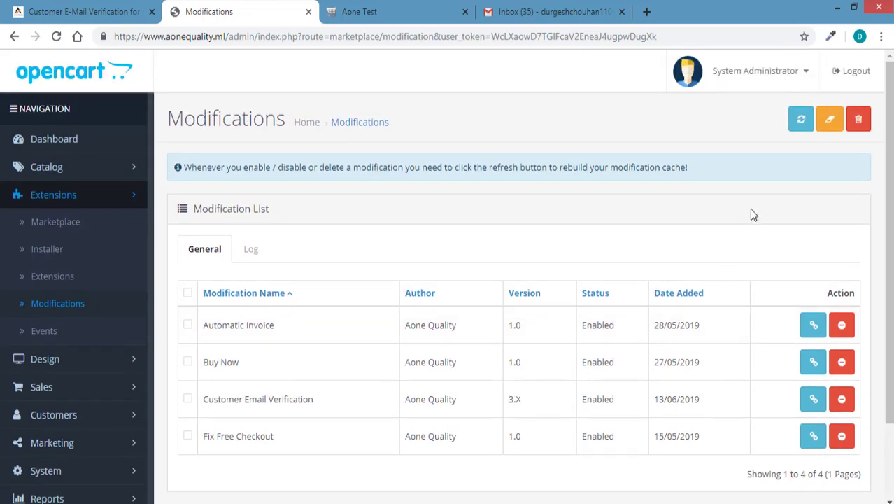
left_click(800, 120)
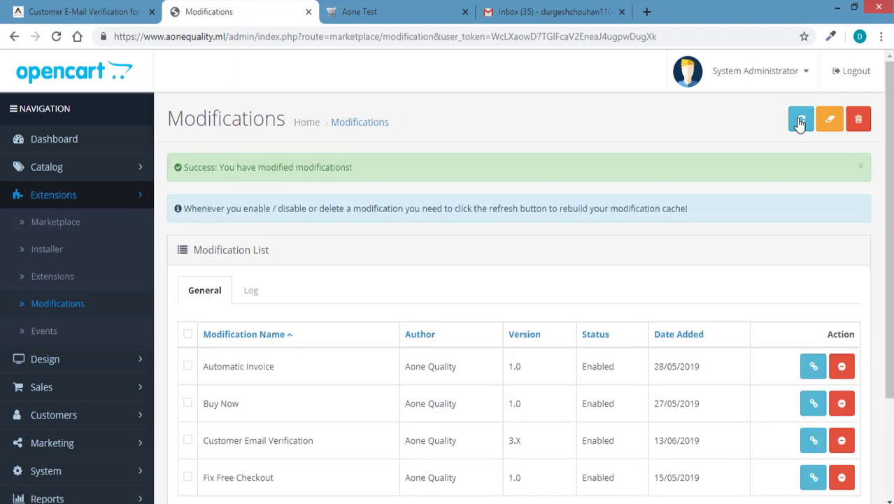
Step: Show the installed and available extensions of the type Modules
left_click(68, 281)
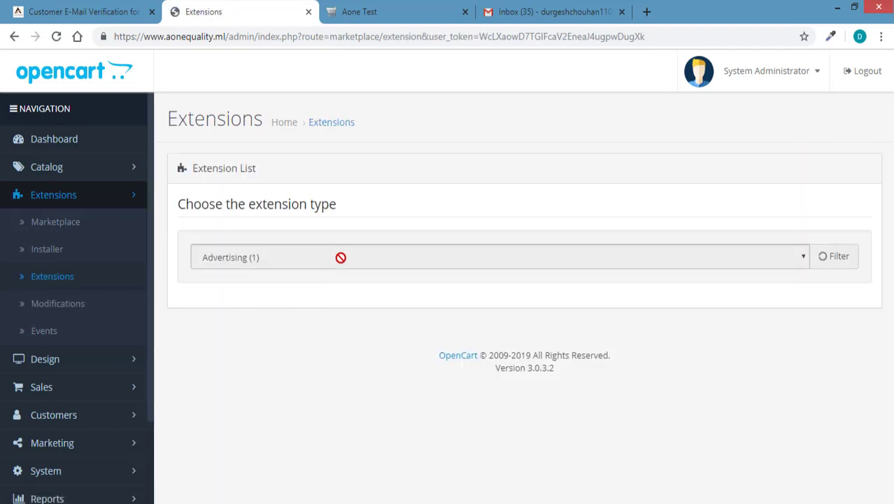
left_click(590, 259)
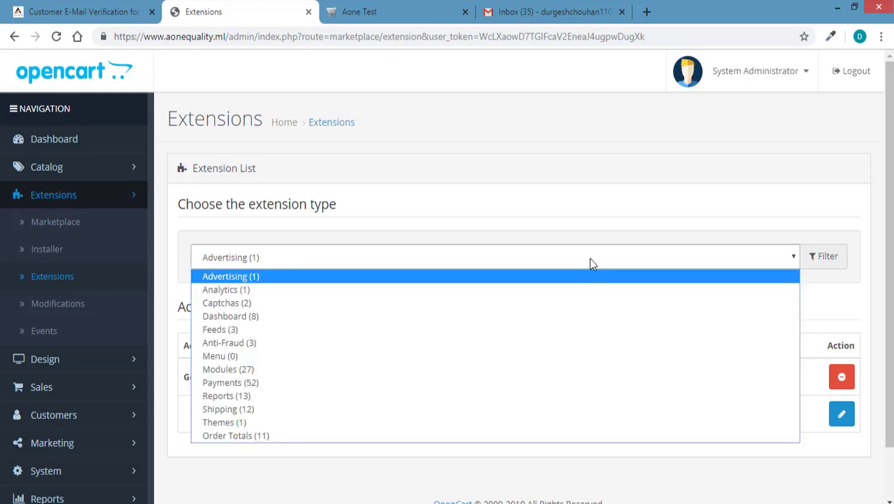
left_click(269, 371)
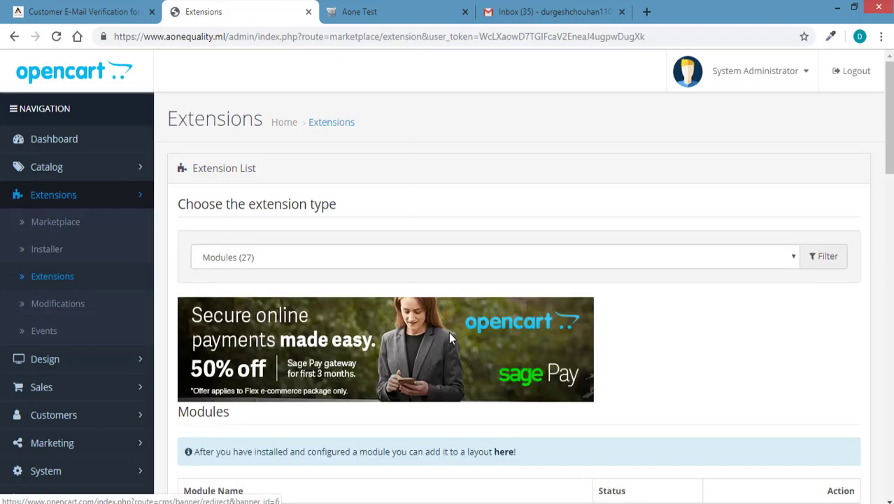
Step: Install the Customer Email Verification module from the module list
scroll(627, 317, "down", 3)
scroll(627, 317, "down", 3)
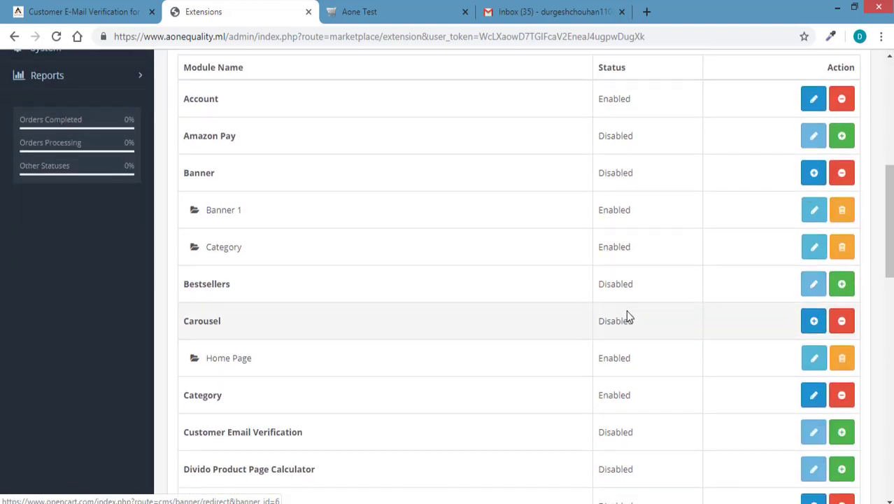
scroll(628, 315, "down", 3)
left_click_drag(183, 226, 313, 232)
left_click(759, 238)
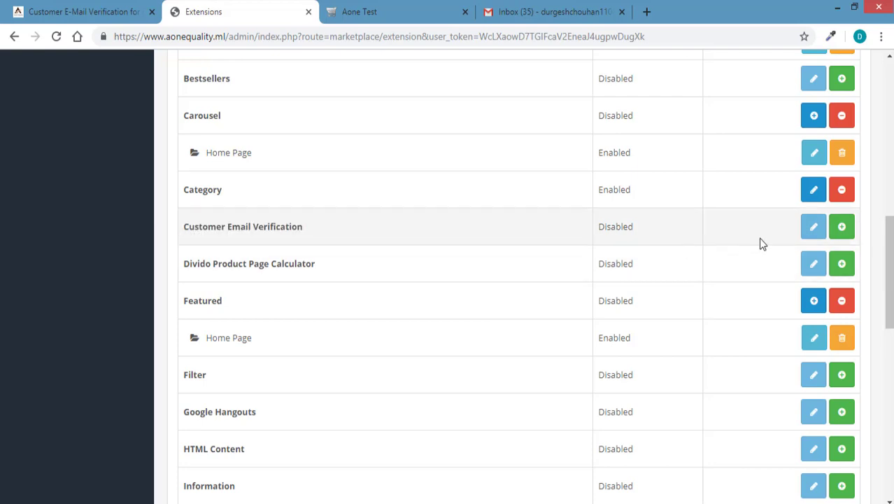
left_click(843, 231)
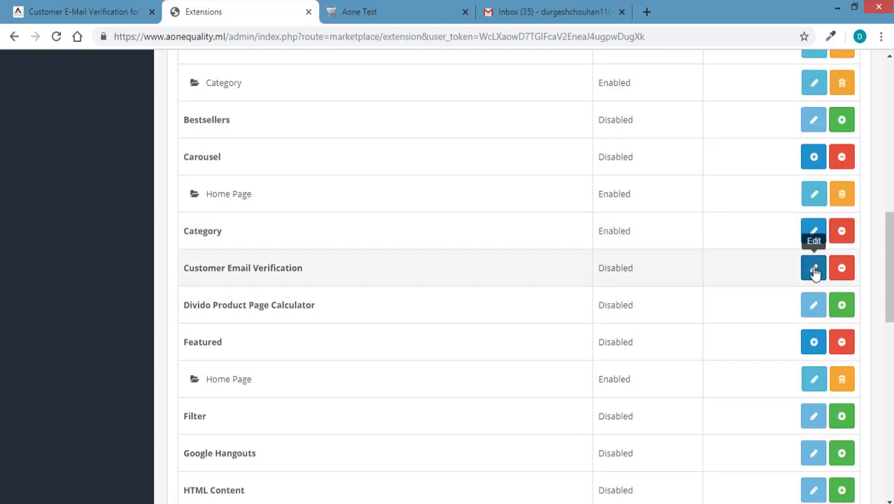
Step: Edit the Customer Email Verification module and set Status, Approved once verified and Notify Admin Once OTP verified to Enabled
left_click(813, 269)
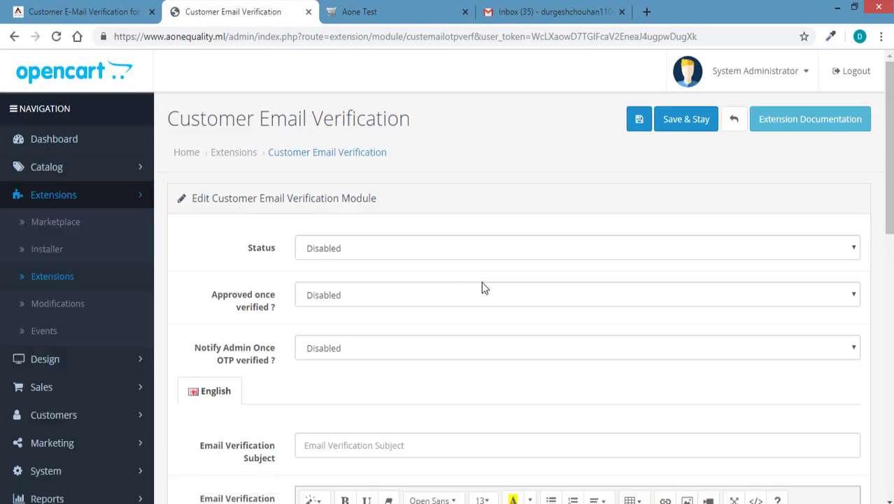
scroll(487, 250, "down", 1)
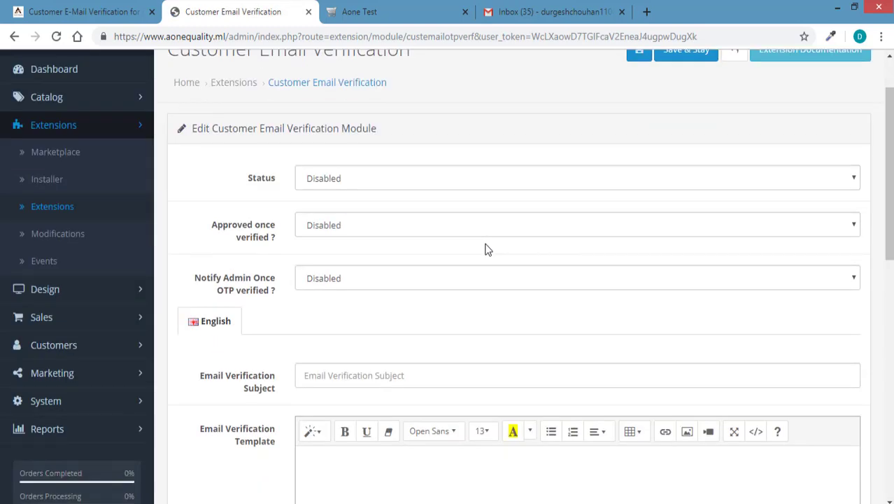
scroll(488, 250, "up", 1)
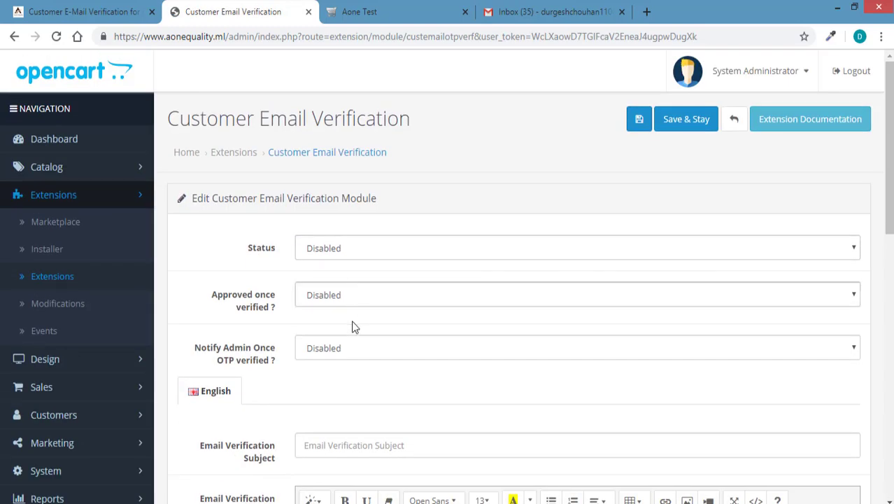
left_click(372, 251)
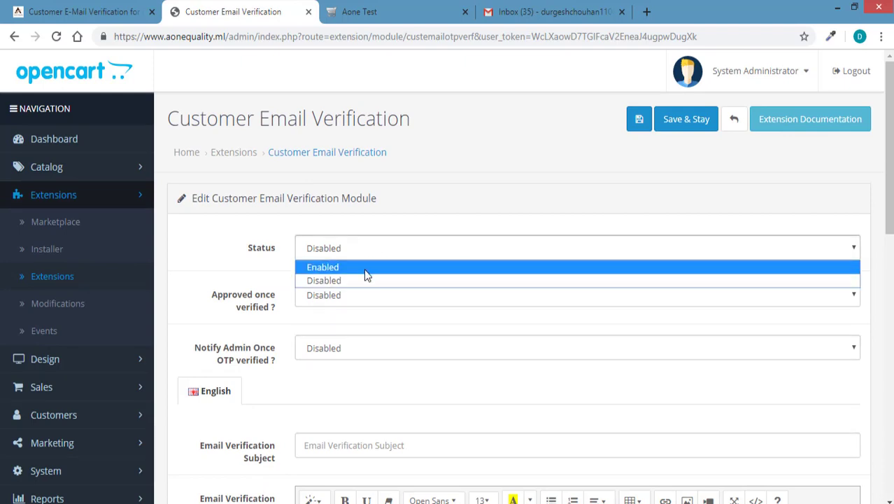
left_click(364, 272)
left_click(361, 298)
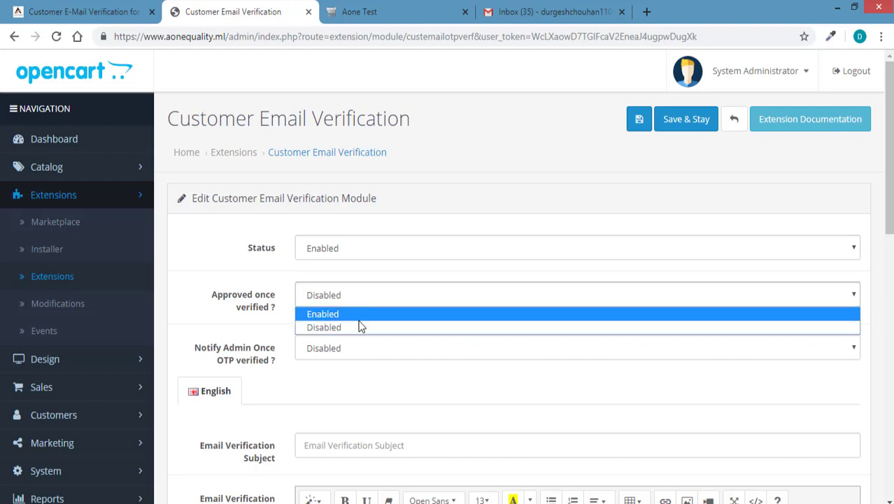
left_click(359, 315)
left_click(356, 347)
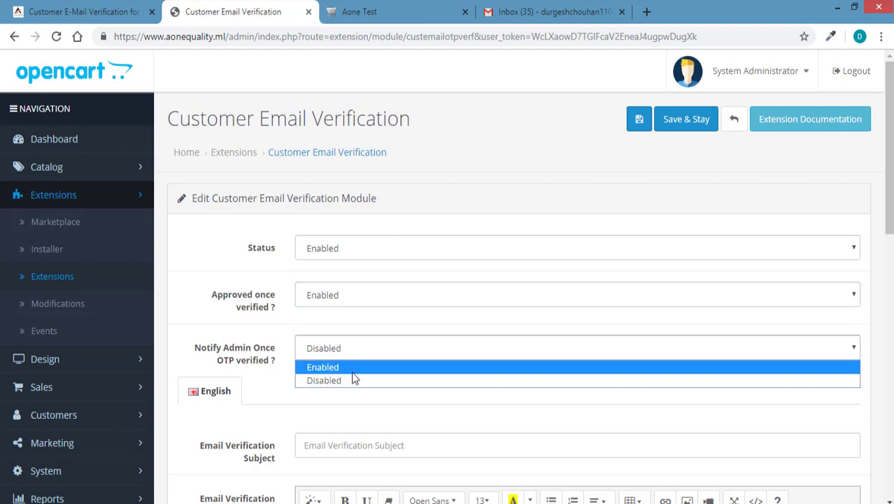
left_click(354, 368)
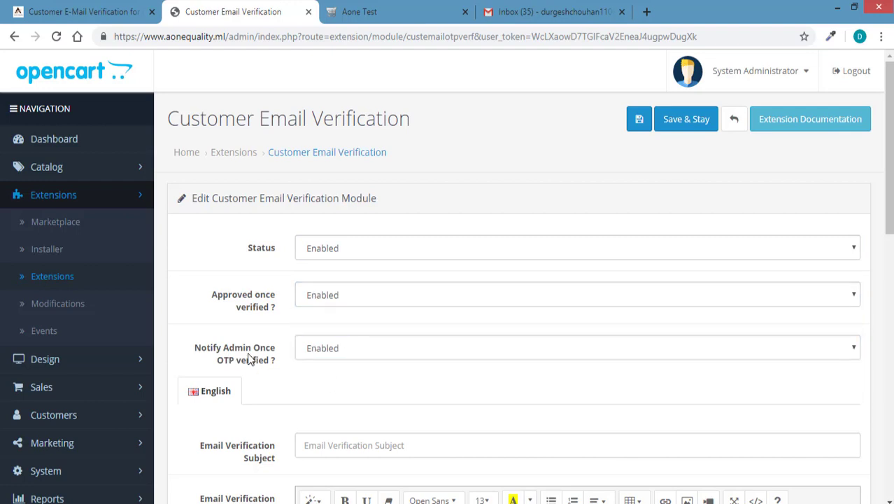
Step: Set the verification subject to "Email Verification Required" and write a template with a greeting, a 5% off coupon offer and "Please verify your email via shared code :"
scroll(259, 355, "down", 2)
scroll(258, 358, "down", 1)
left_click(401, 239)
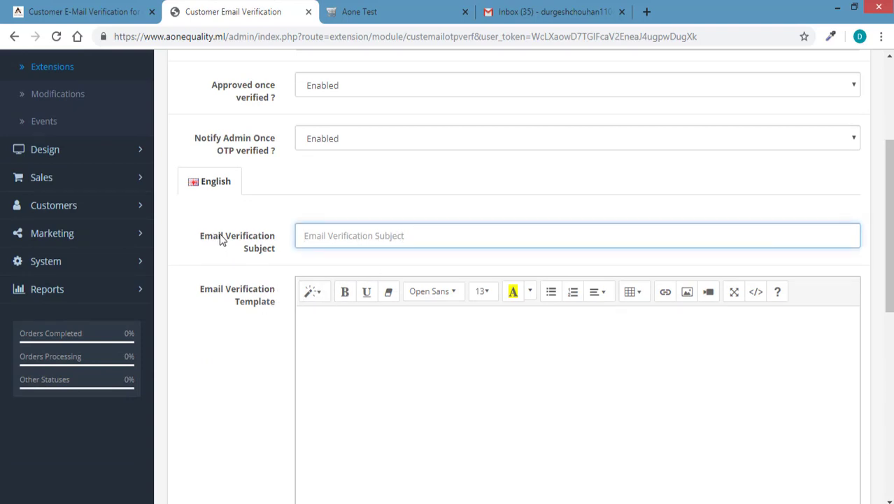
left_click_drag(201, 236, 284, 253)
left_click(385, 246)
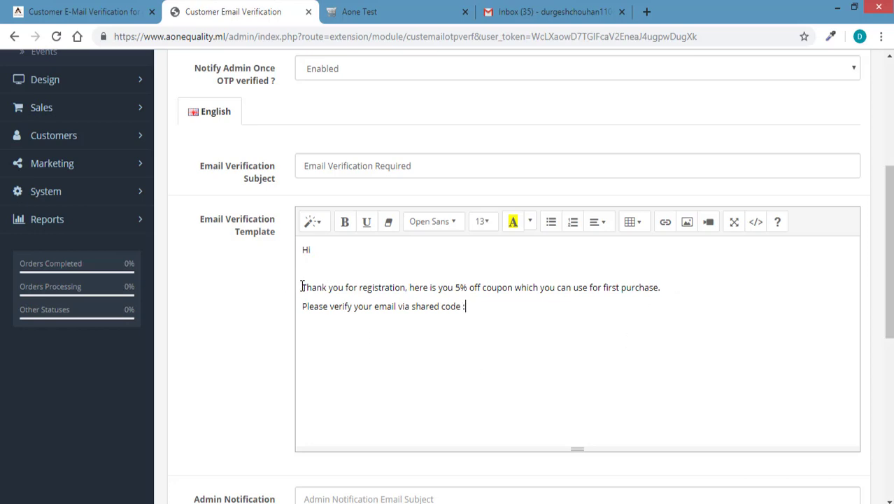
Step: Fill in the admin notification with subject "Admin Mail Verification" and template "Hi Admin" and "Customer verified Email :" without a blank line between
type("mail :")
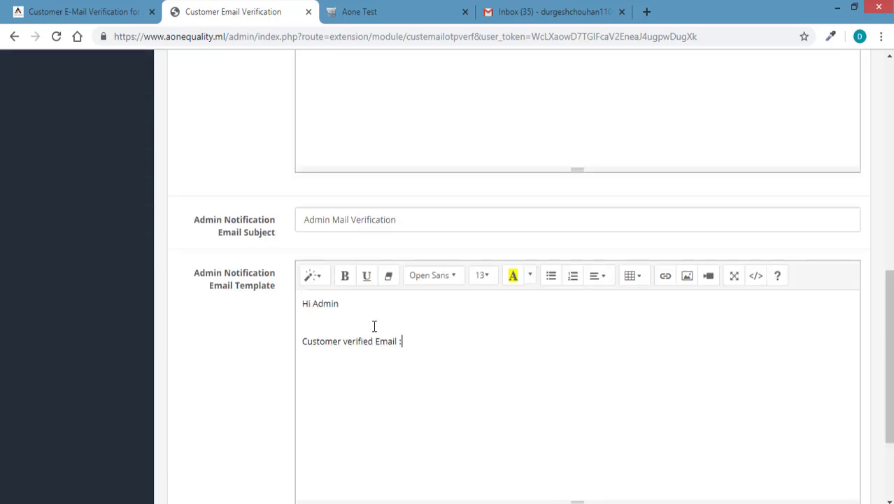
left_click(302, 342)
key("BackSpace")
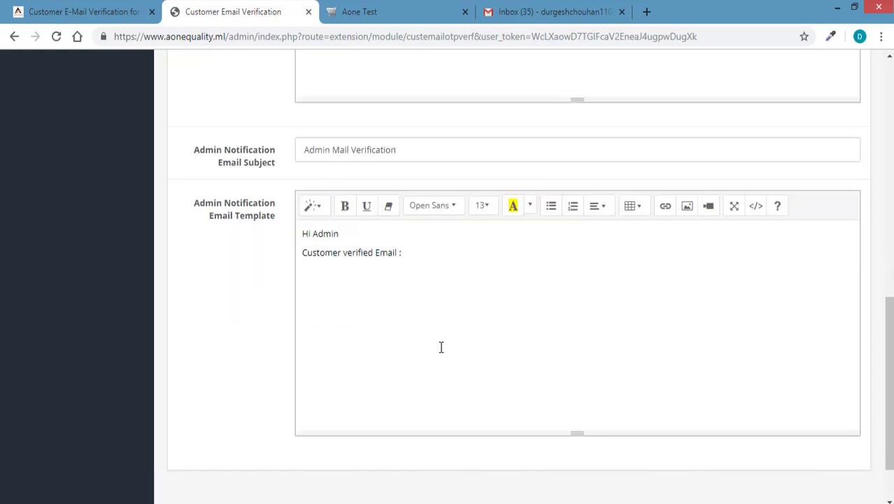
scroll(440, 346, "up", 6)
scroll(794, 312, "up", 2)
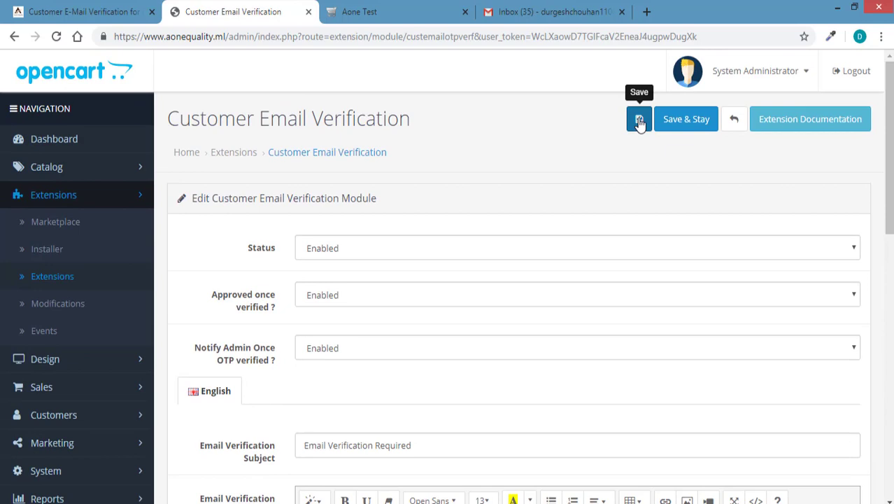
Step: Save the Customer Email Verification module settings and check the module's status in the extension list
left_click(639, 121)
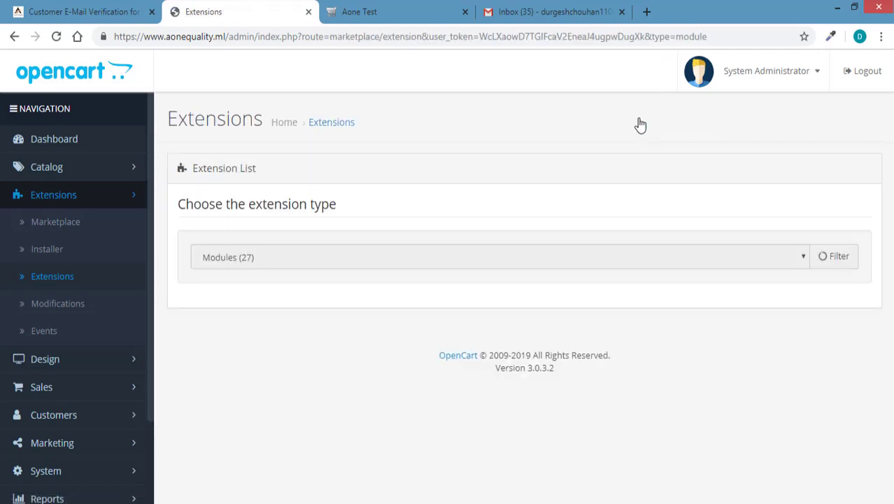
scroll(649, 186, "down", 3)
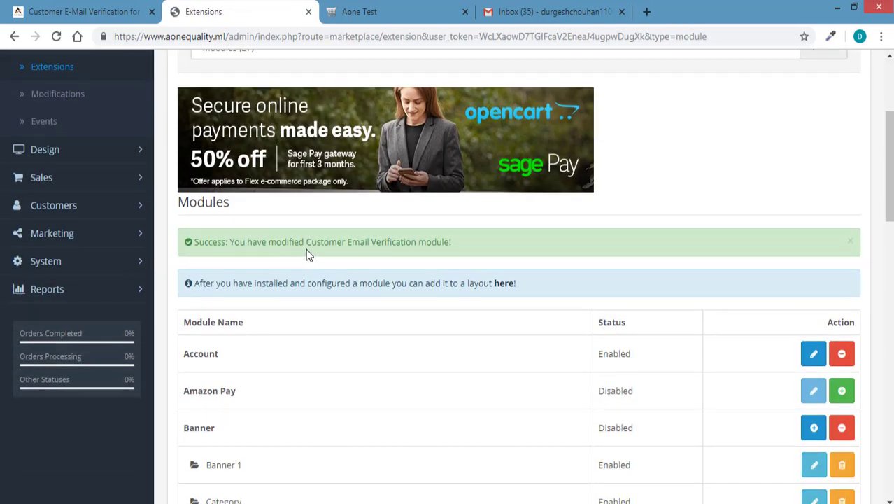
scroll(531, 276, "down", 4)
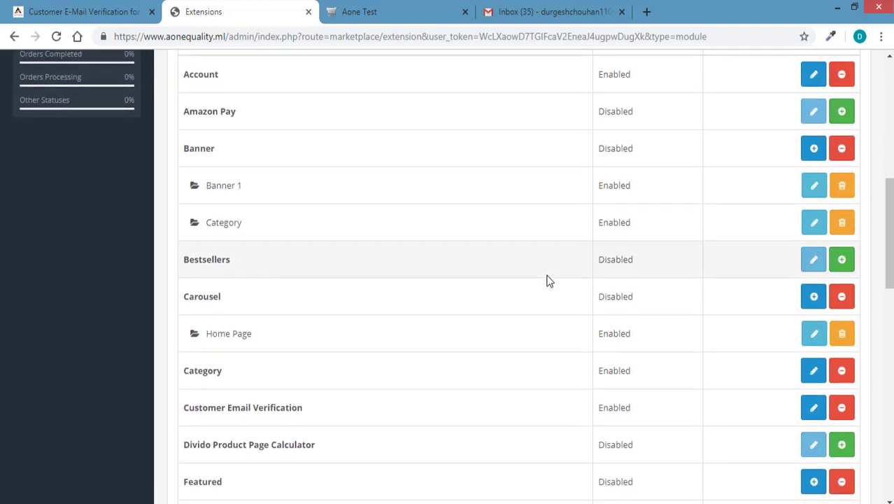
scroll(547, 280, "down", 1)
left_click_drag(599, 337, 643, 341)
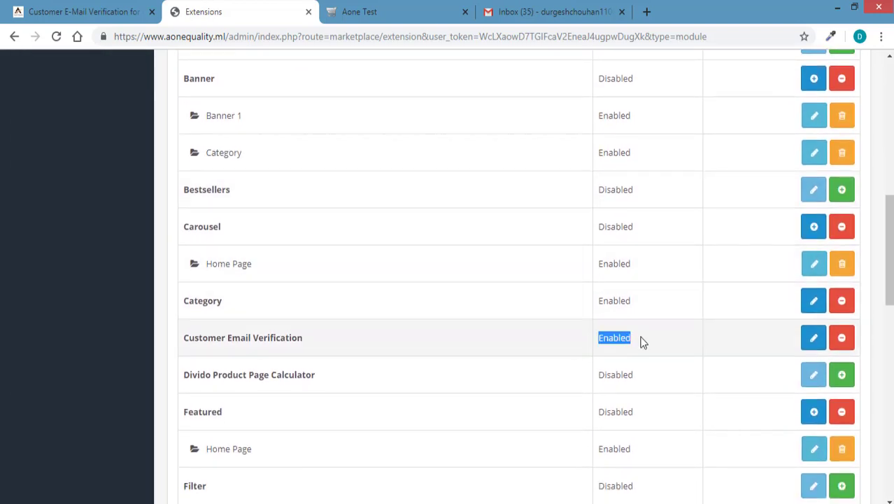
left_click(665, 342)
scroll(642, 335, "up", 6)
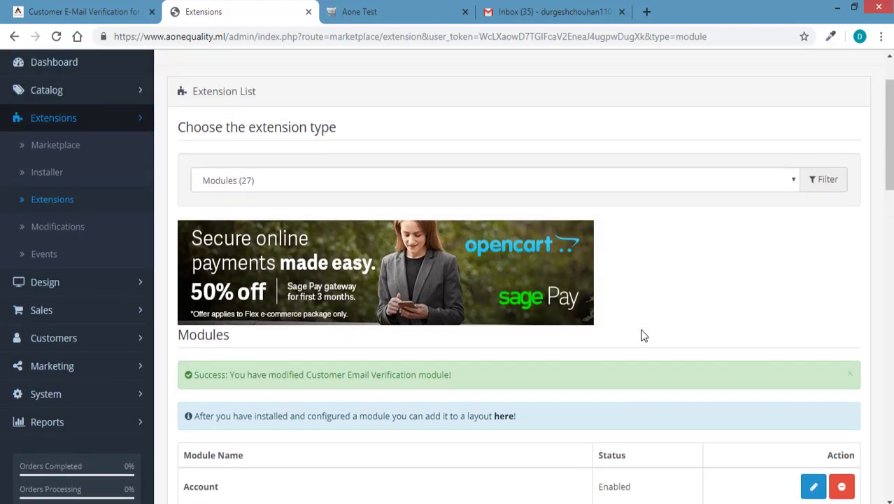
Step: Edit the Default customer group, set Approve New Customers to Yes and save the group
scroll(68, 280, "down", 1)
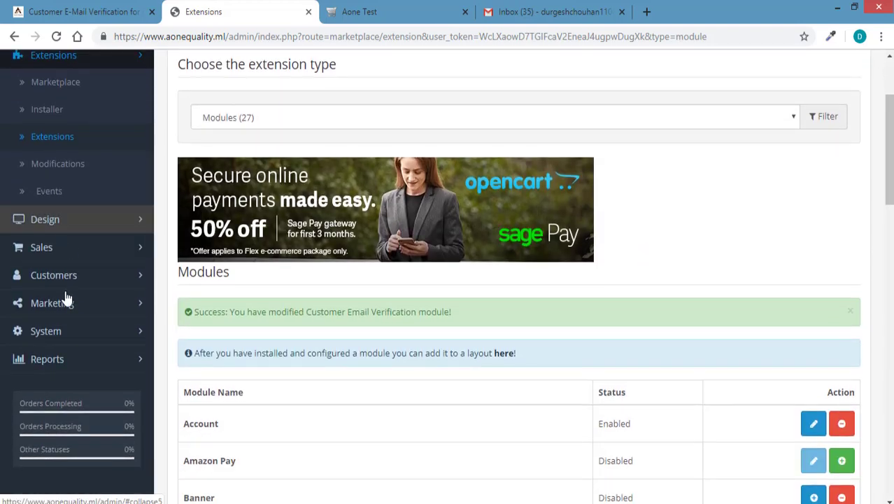
left_click(66, 280)
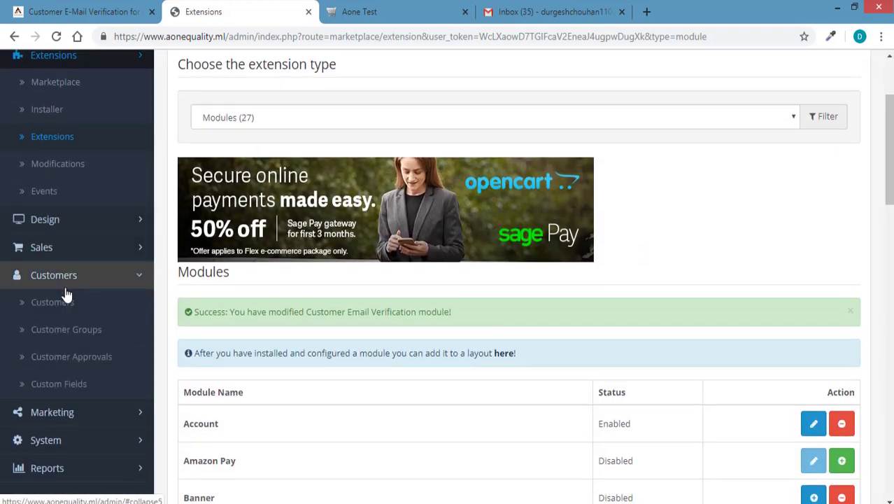
left_click(63, 337)
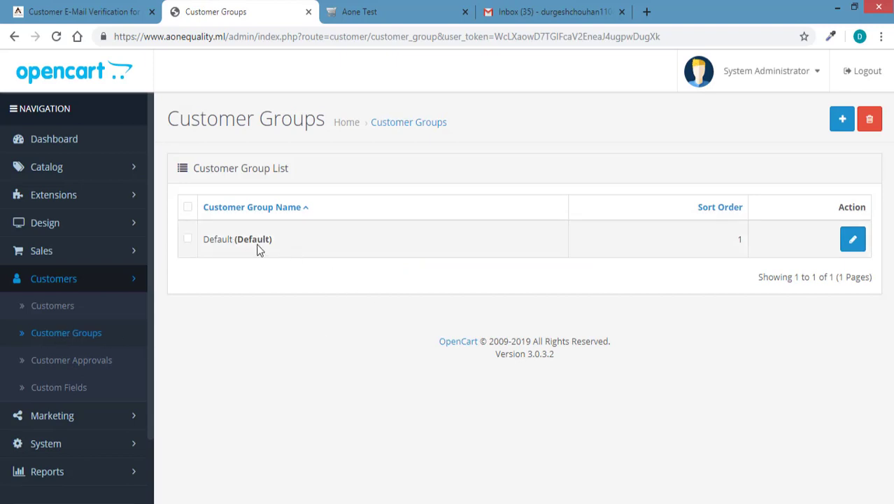
left_click(852, 241)
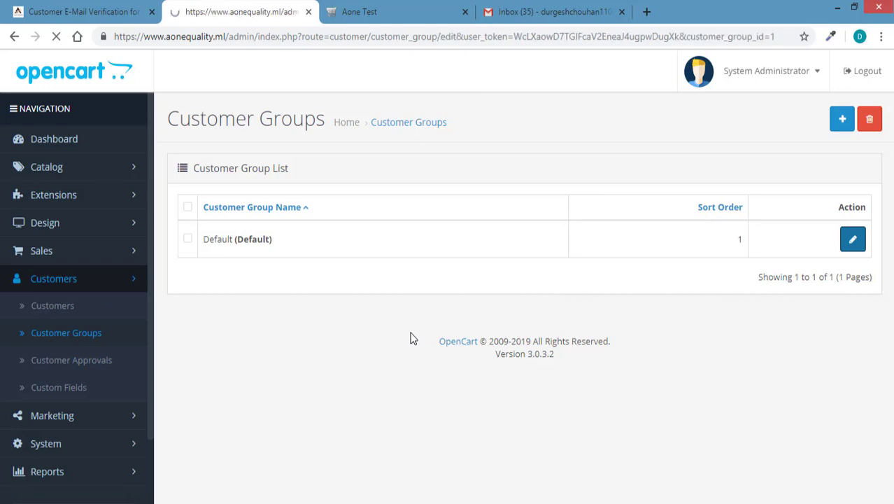
scroll(406, 336, "down", 1)
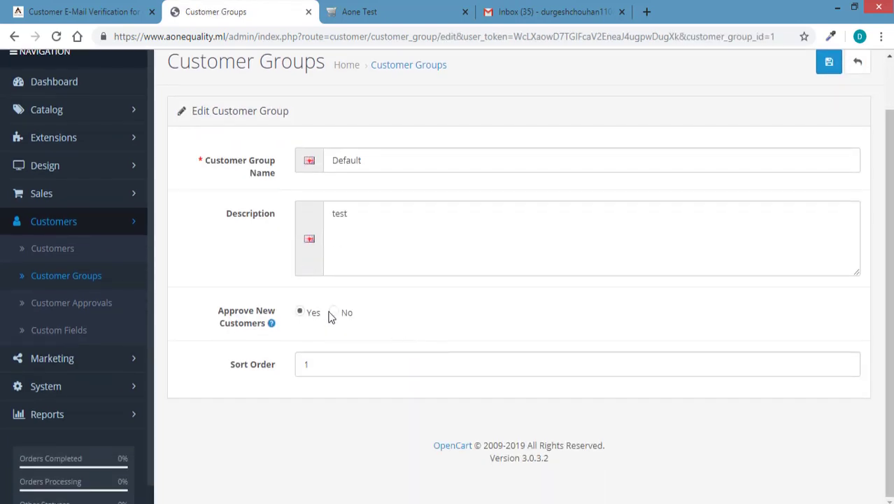
left_click(303, 315)
scroll(505, 341, "up", 1)
left_click(829, 120)
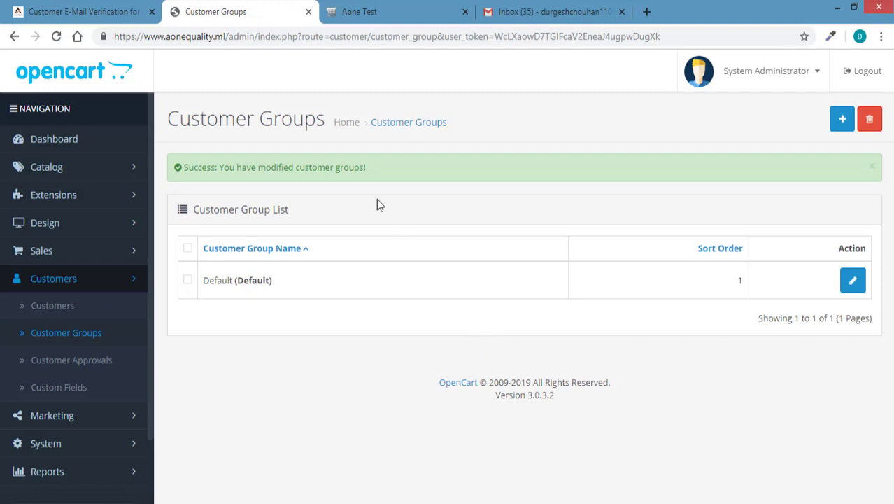
Step: Switch to the Aone Test storefront and open the account registration page
left_click(379, 9)
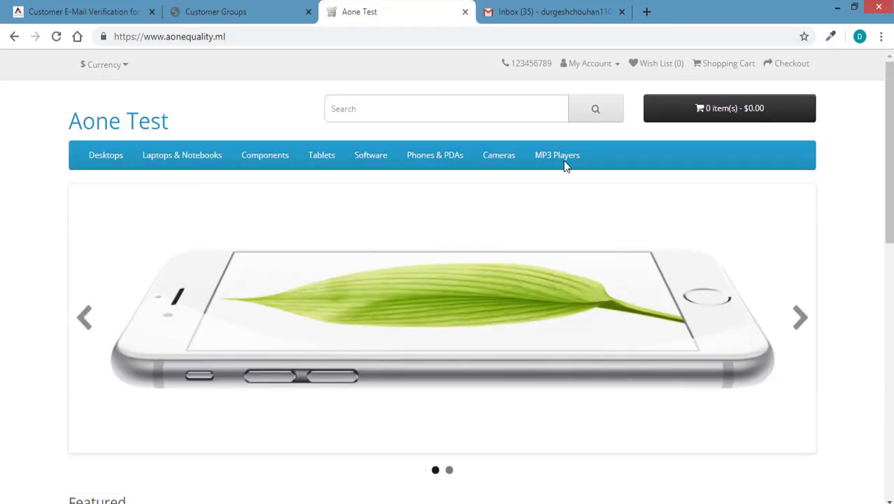
left_click(597, 66)
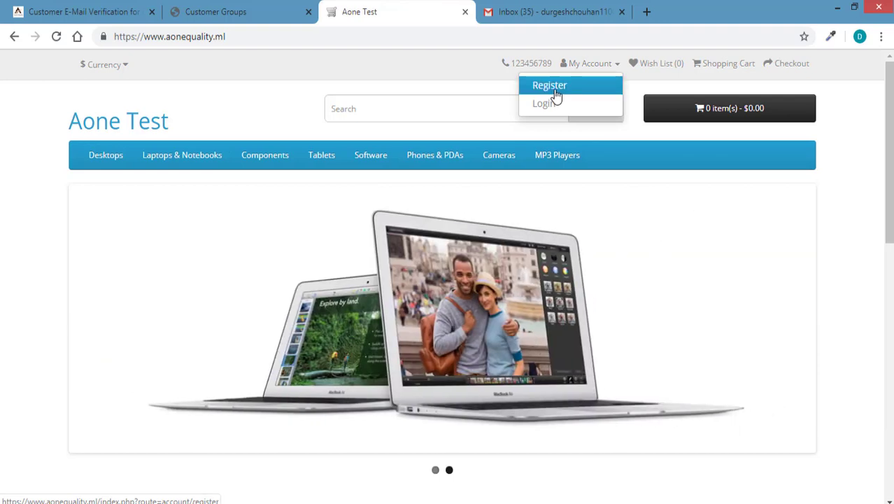
left_click(552, 89)
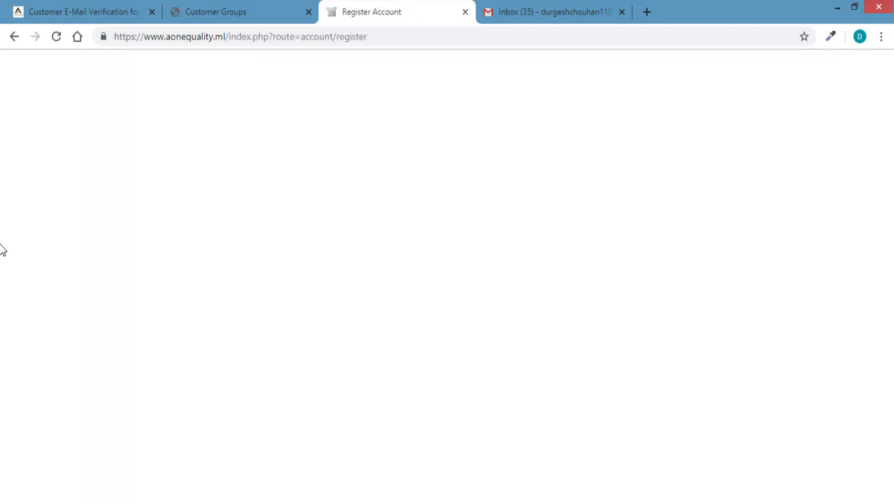
Step: Fill in the customer's name, e-mail, telephone and account password with confirmation, agree to the Privacy Policy and submit the registration
scroll(28, 238, "down", 3)
left_click(241, 135)
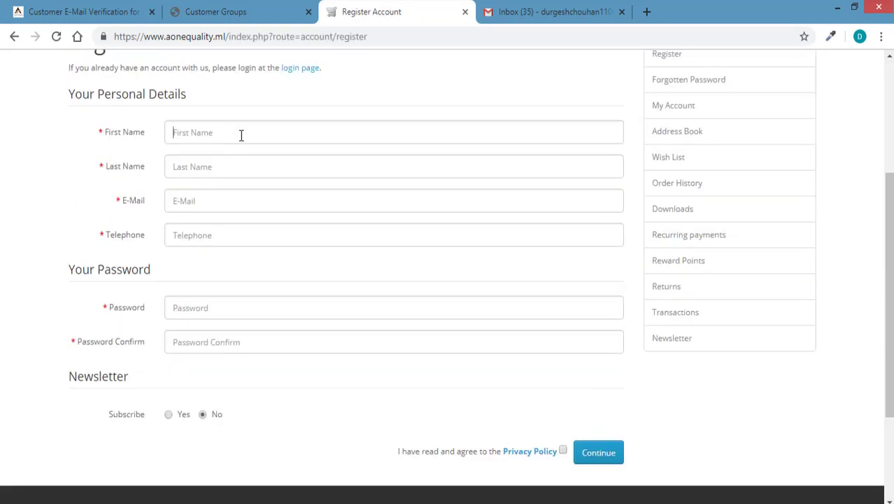
type("Tes")
type("t")
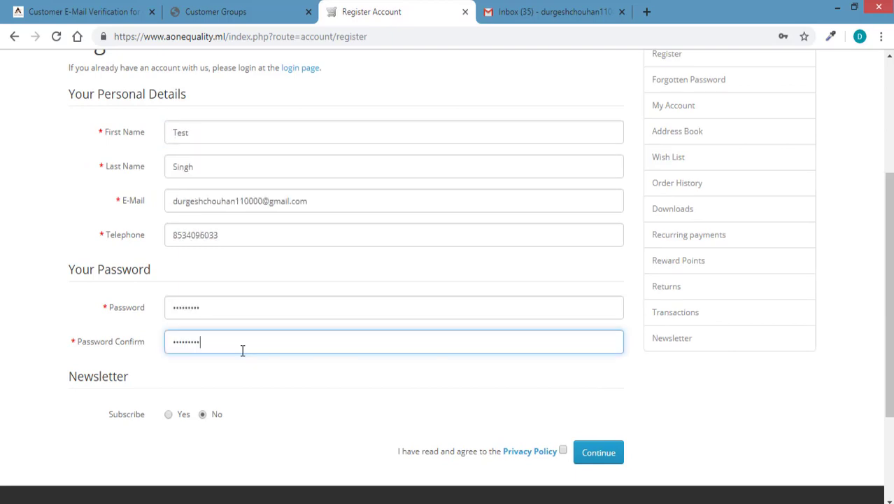
scroll(344, 405, "down", 3)
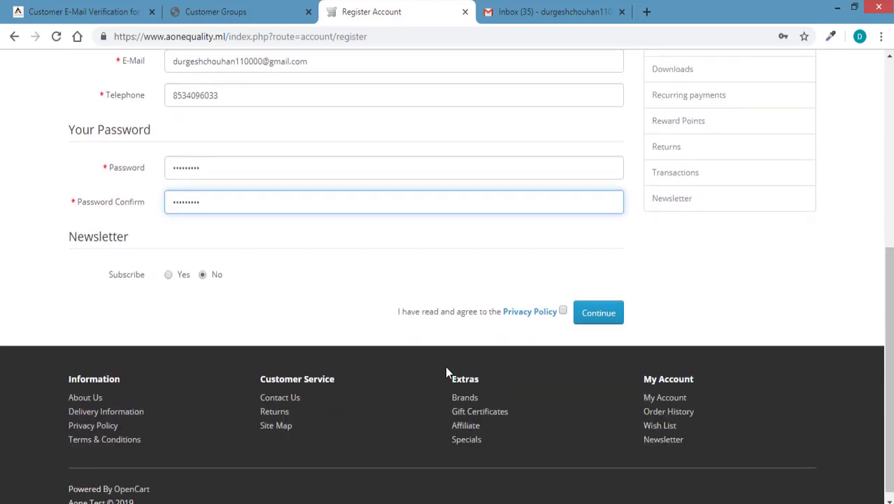
left_click(566, 308)
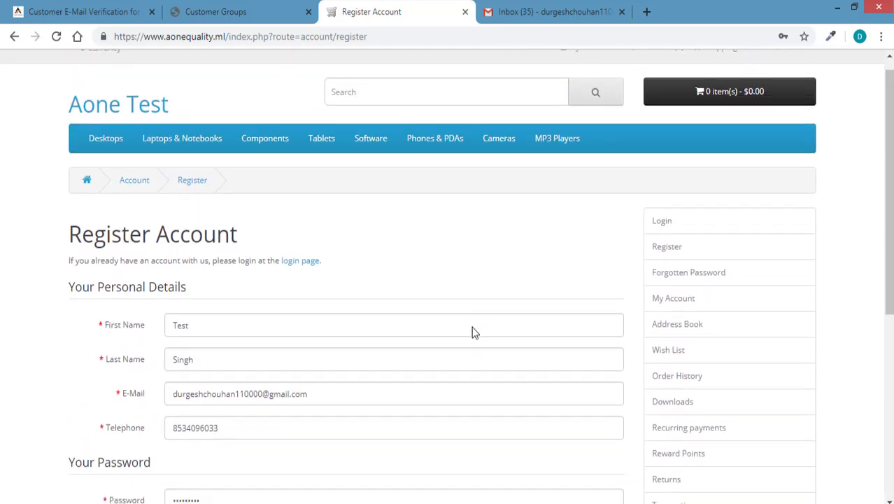
scroll(471, 330, "down", 5)
left_click(596, 382)
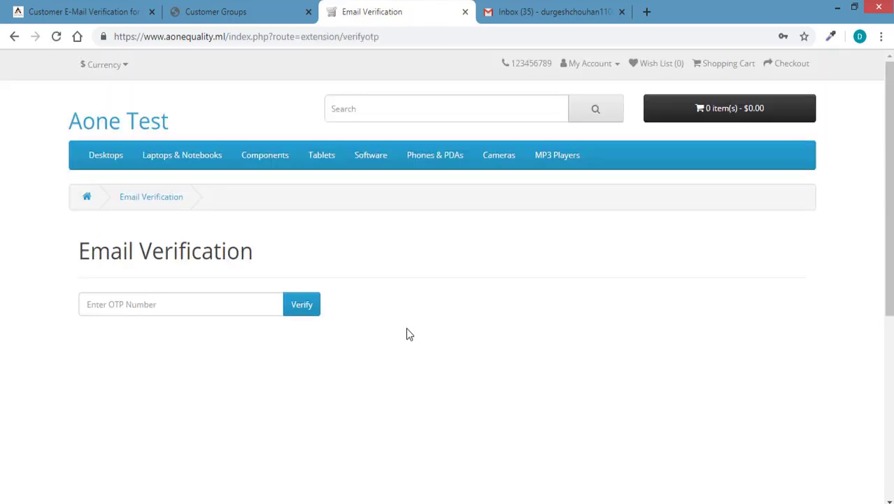
Step: Try to verify the account with a made-up verification code in the OTP field and check the response
left_click(155, 304)
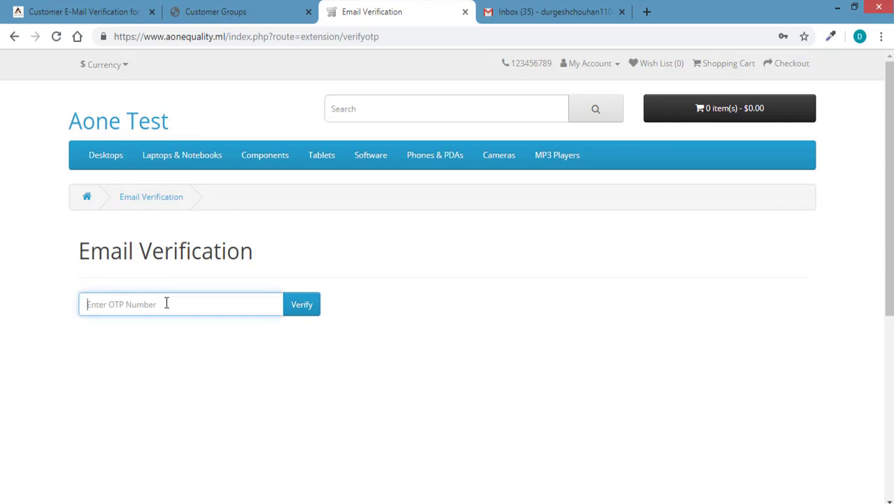
type("1234")
left_click(306, 307)
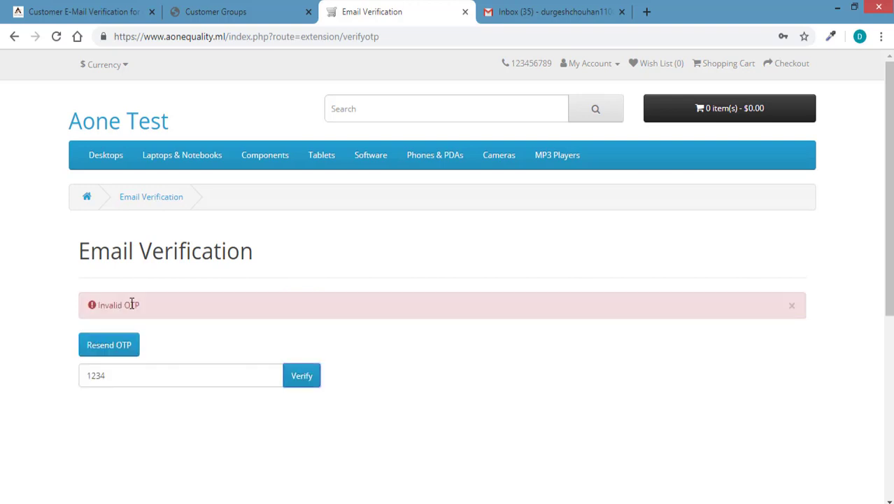
left_click_drag(103, 302, 168, 307)
left_click(203, 337)
scroll(411, 397, "down", 1)
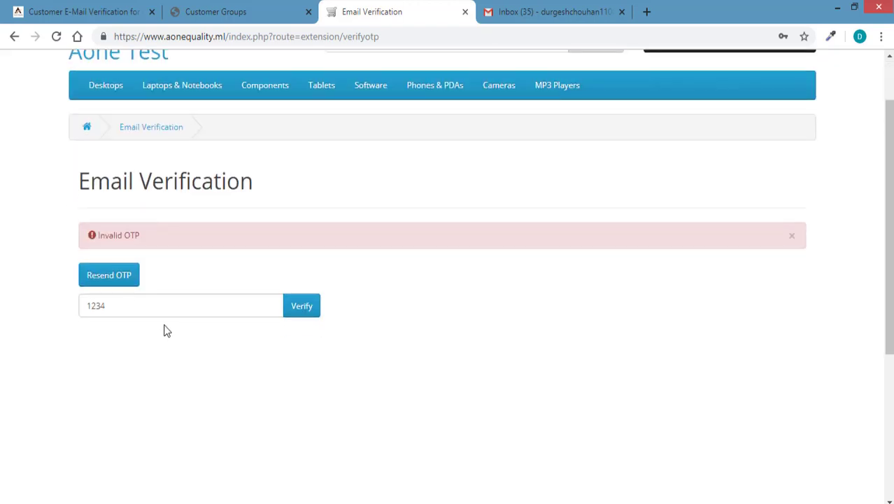
Step: Request that the OTP be resent for the email verification
left_click_drag(86, 305, 117, 342)
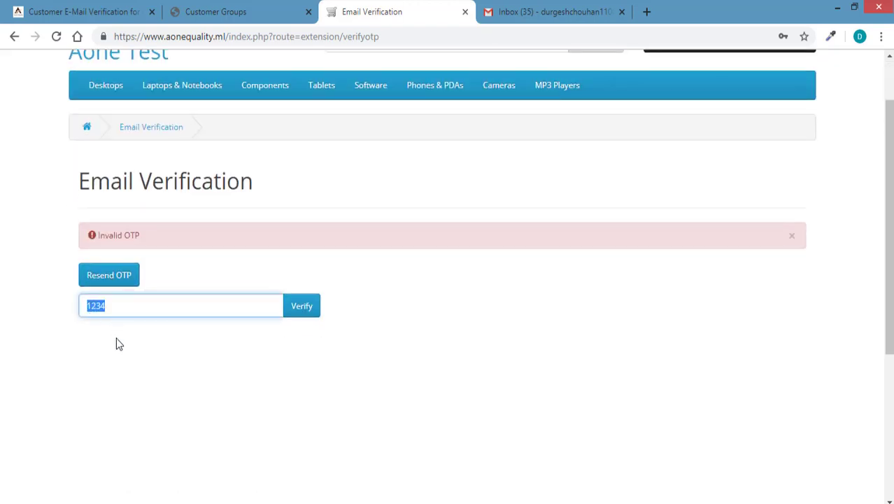
left_click(116, 339)
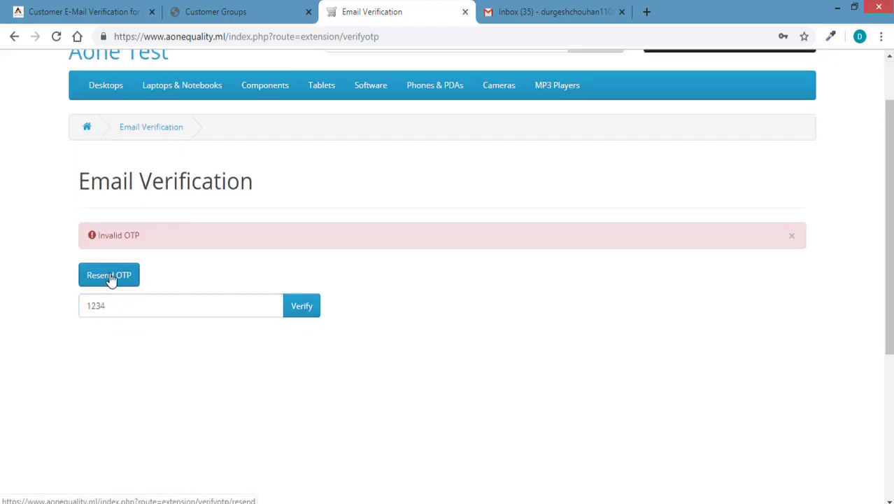
left_click(109, 276)
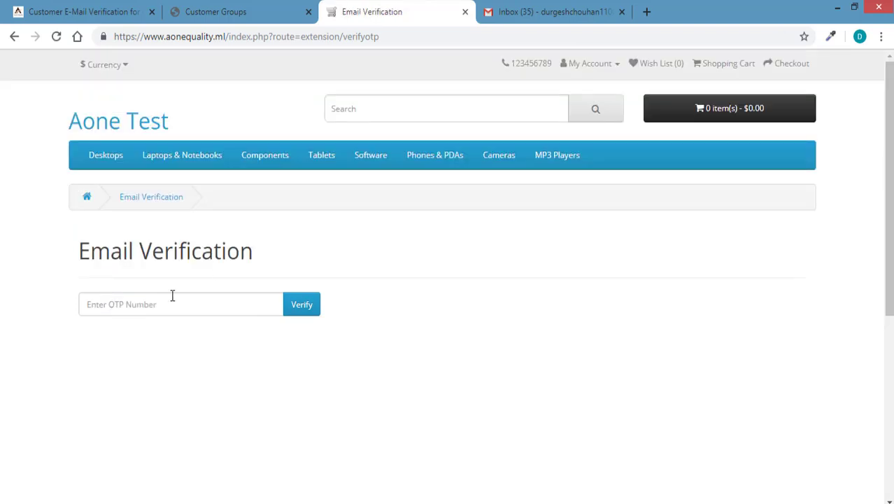
left_click(150, 309)
Step: Switch to Gmail, open the newest "Email Verification Required" message from Aone Test and review its subject and coupon text
left_click(538, 14)
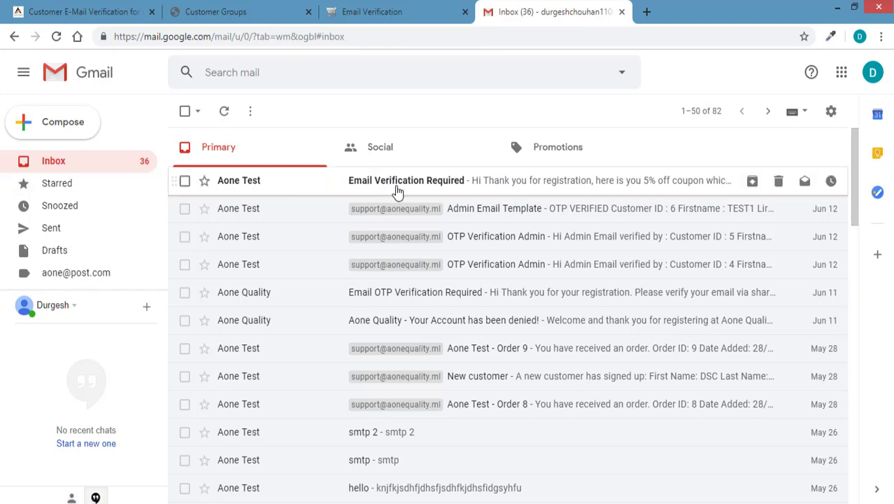
left_click(395, 185)
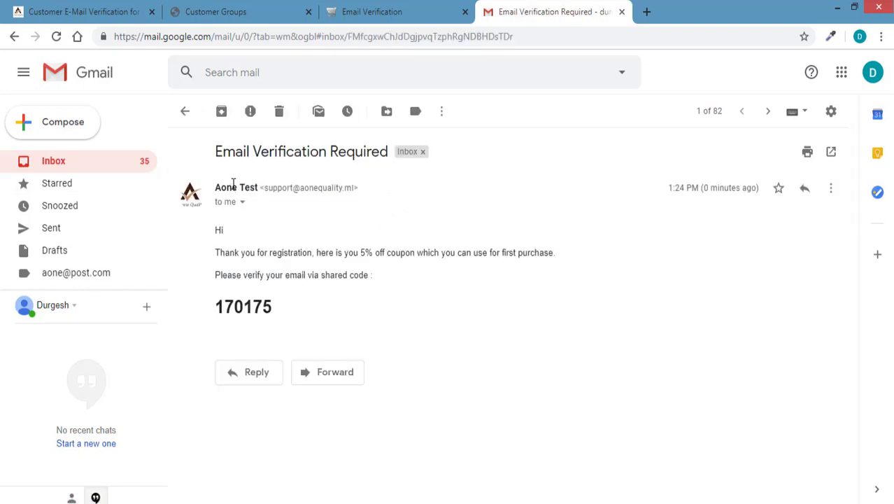
left_click_drag(215, 151, 386, 152)
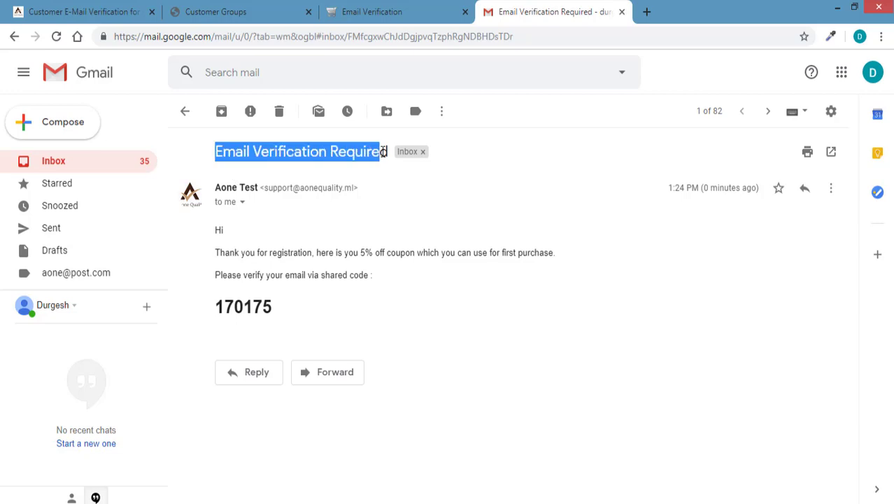
left_click(404, 274)
left_click_drag(286, 253, 338, 271)
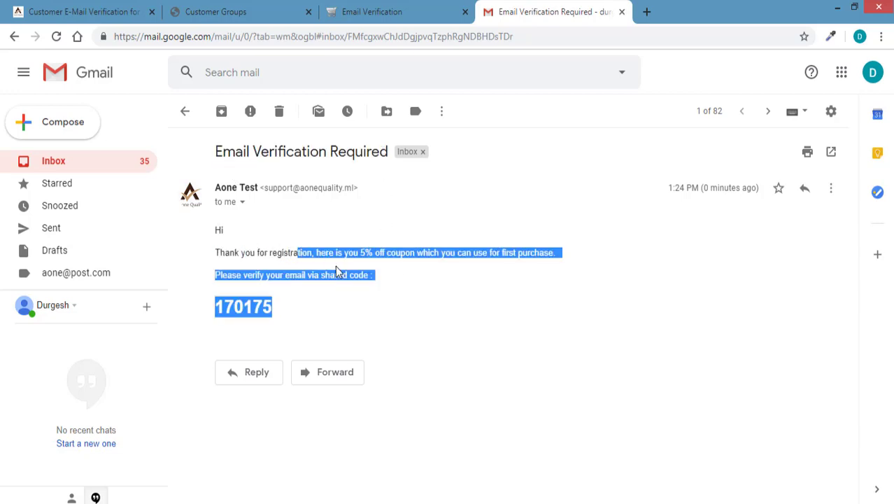
left_click(273, 250)
left_click_drag(217, 252, 561, 252)
left_click(575, 270)
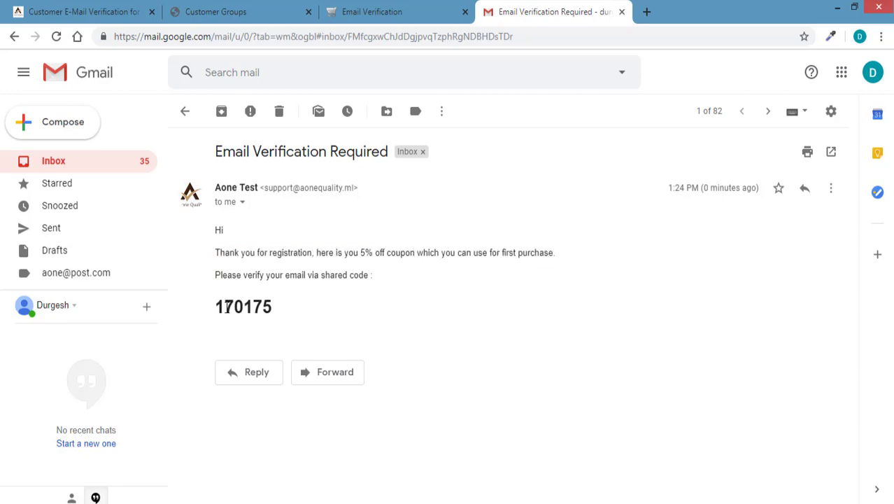
Step: Copy the verification code from the e-mail, paste it into the storefront's OTP field and submit it for verification
left_click_drag(218, 307, 276, 312)
key("ctrl+c")
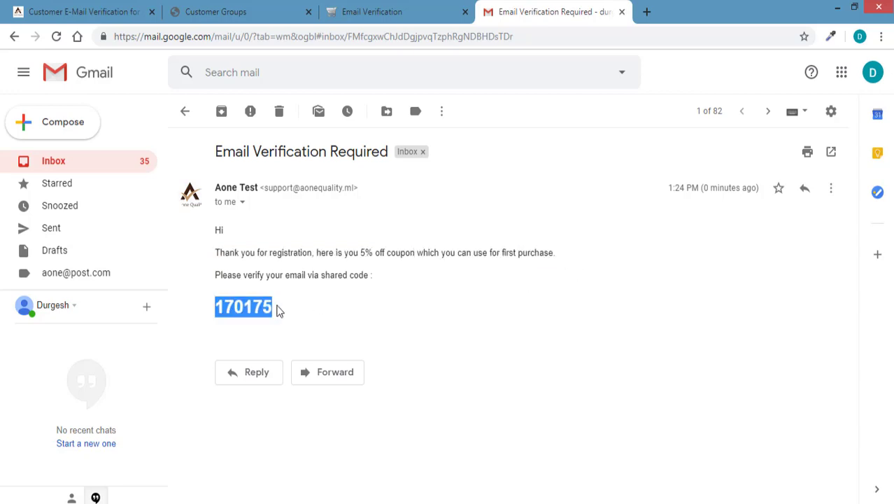
left_click(365, 12)
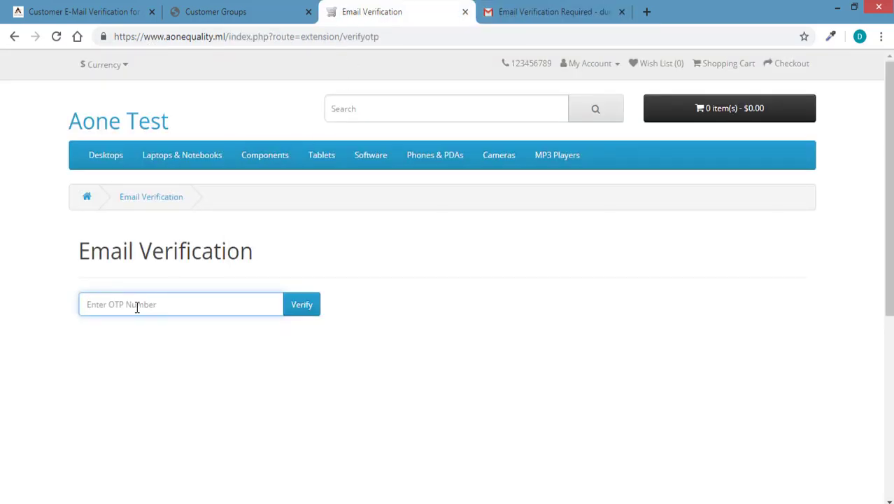
key("ctrl+v")
left_click(301, 306)
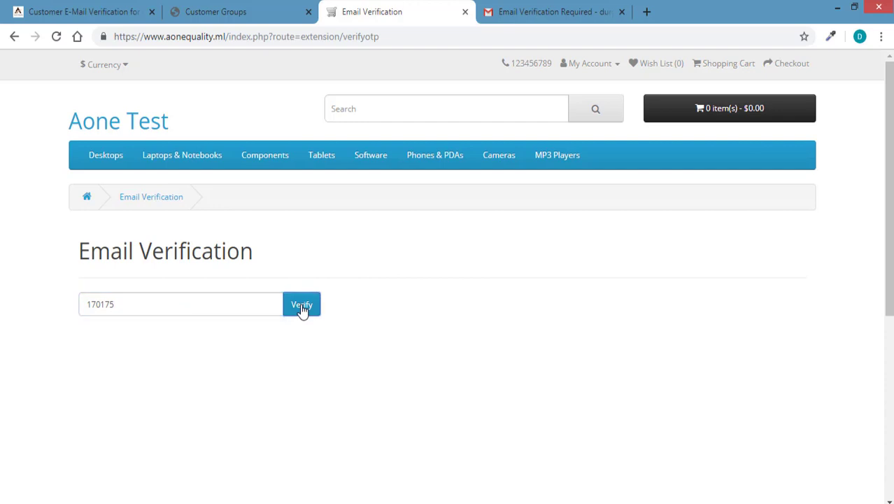